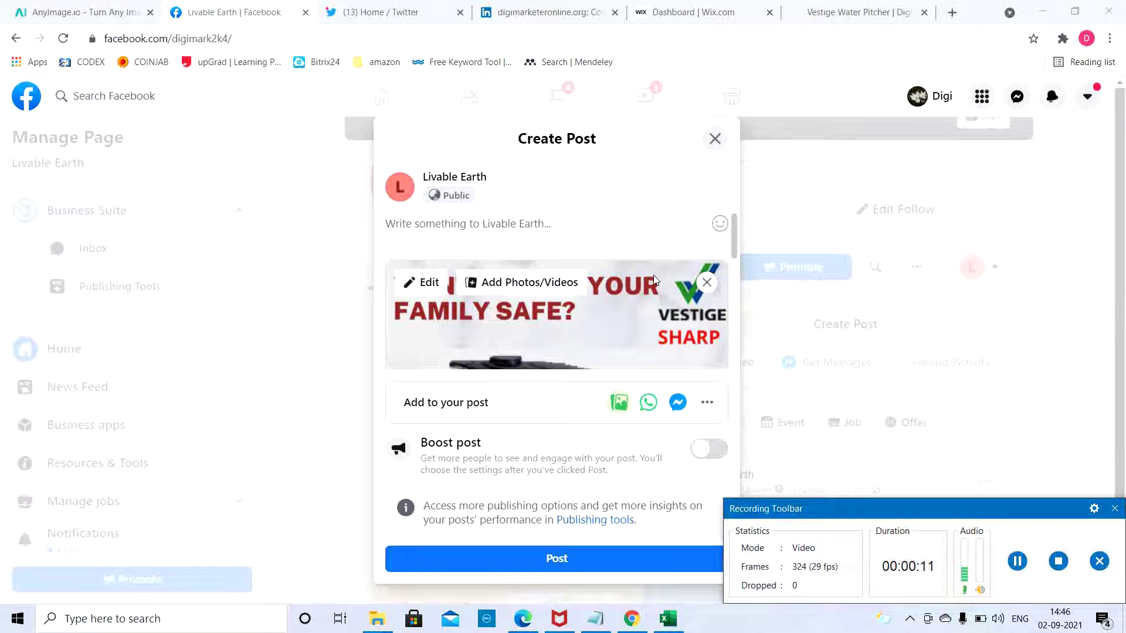
Copy the Vestige Water Pitcher page's address and add it as the text of the Livable Earth Facebook post
left_click(855, 11)
key("ctrl+c")
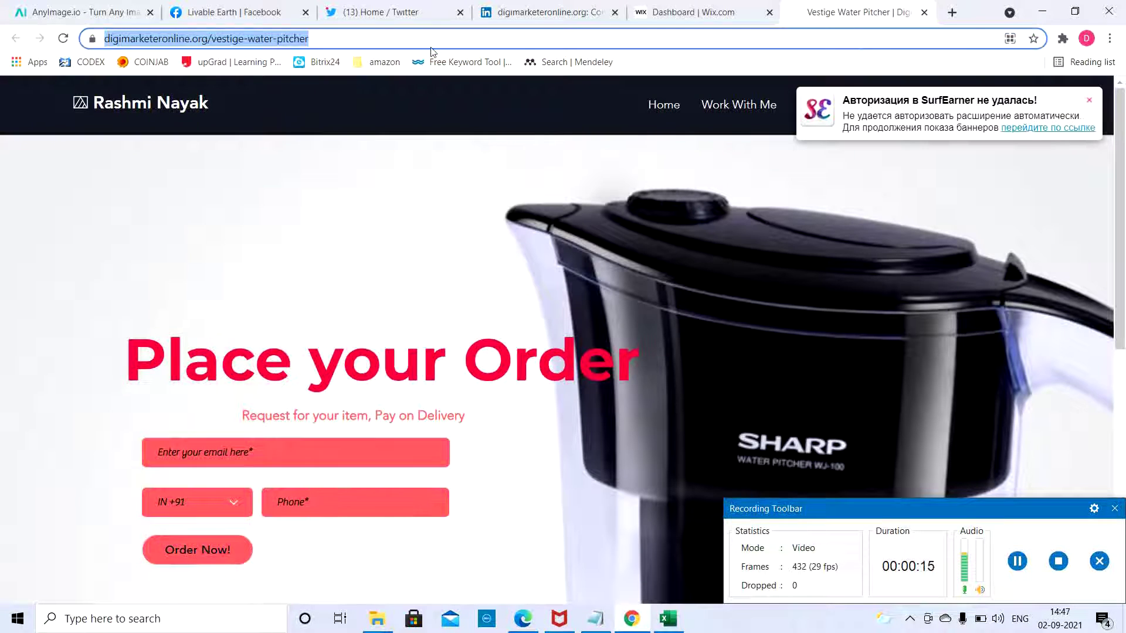
left_click(203, 12)
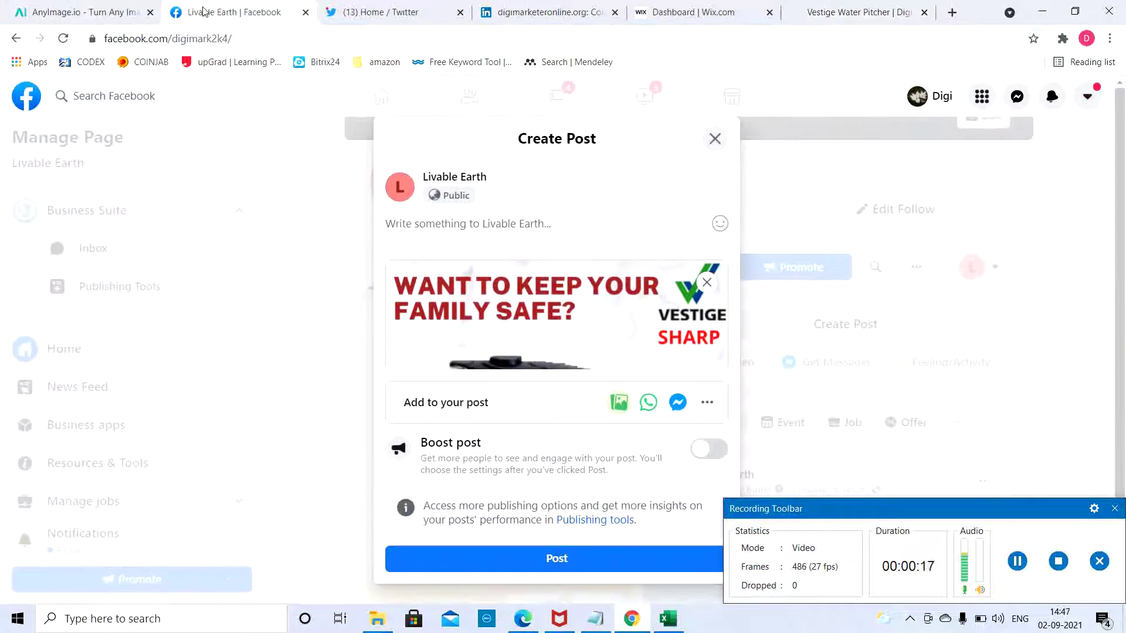
left_click(397, 221)
key("ctrl+v")
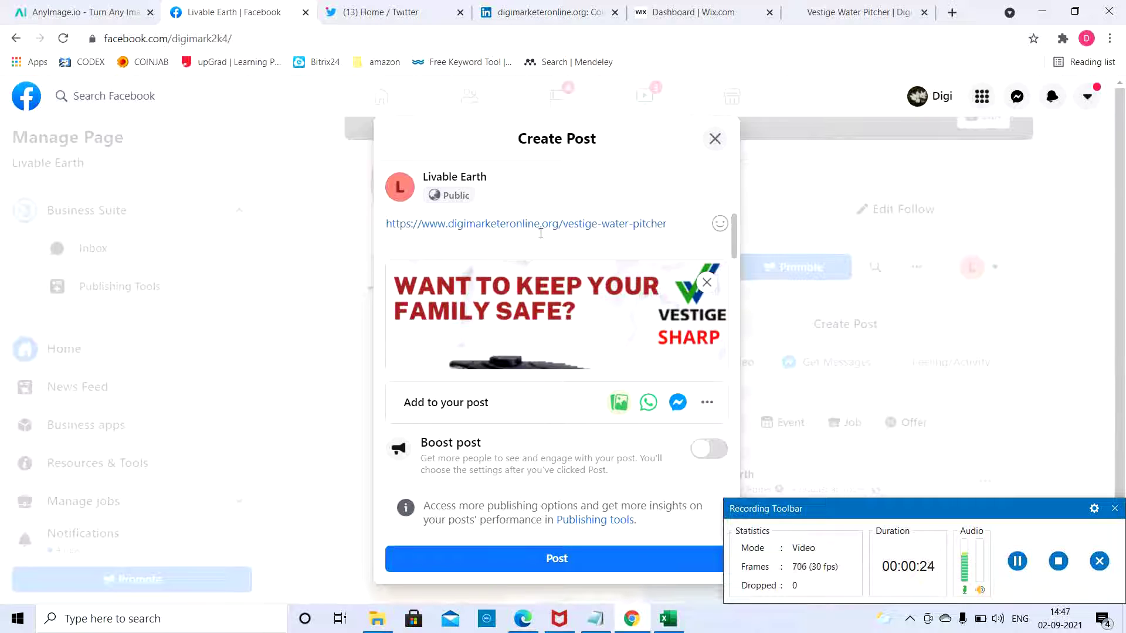
mouse_move(621, 297)
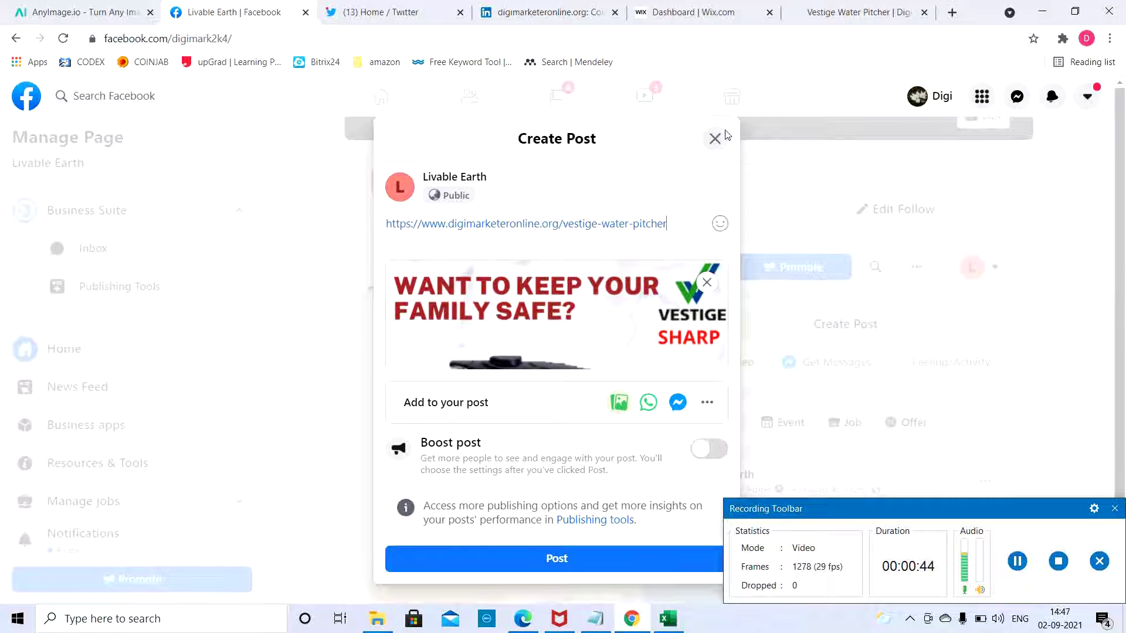
Remove the attached image and the pasted link from the draft Facebook post
left_click(707, 282)
left_click_drag(533, 262, 382, 241)
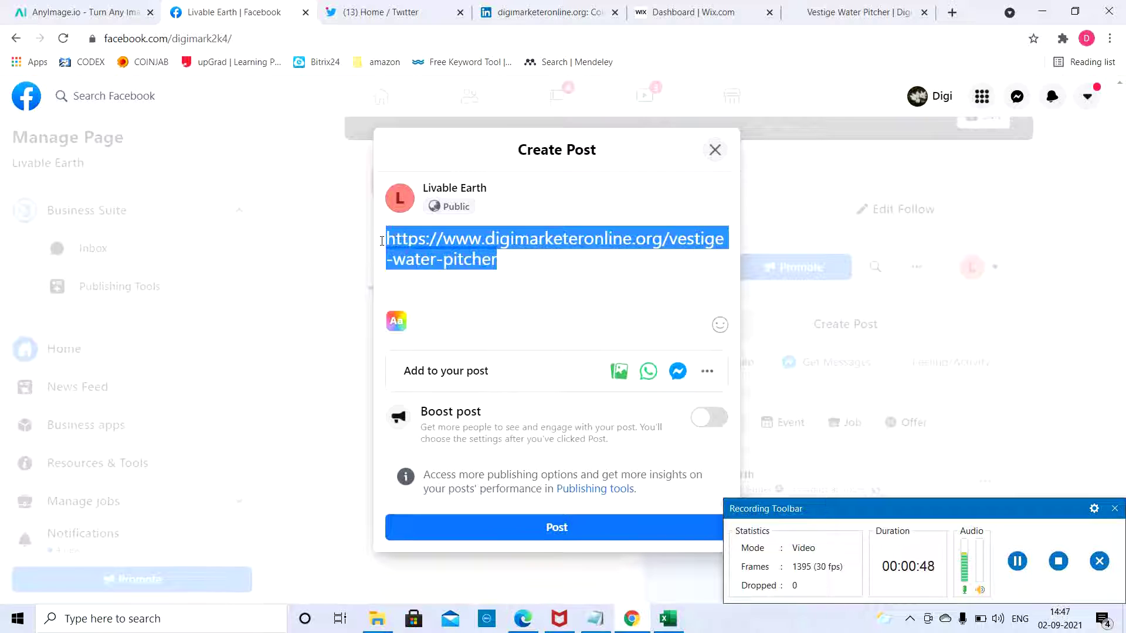
key("BackSpace")
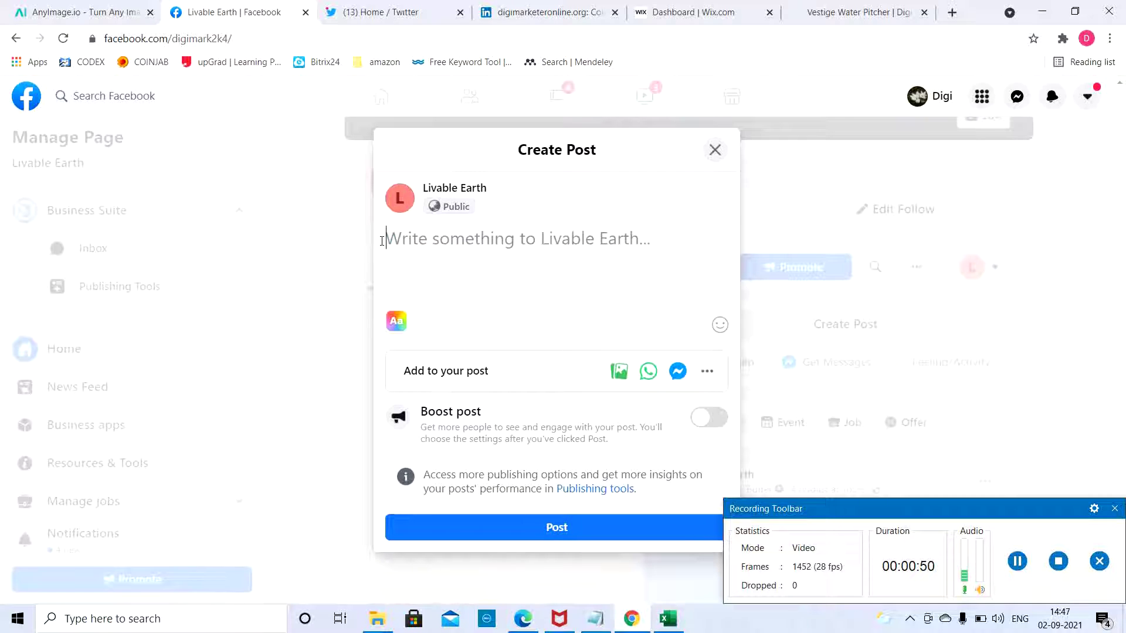
Switch to AnyImage.io, start a new card and upload the Vestige Sharp water pitcher image
left_click(87, 21)
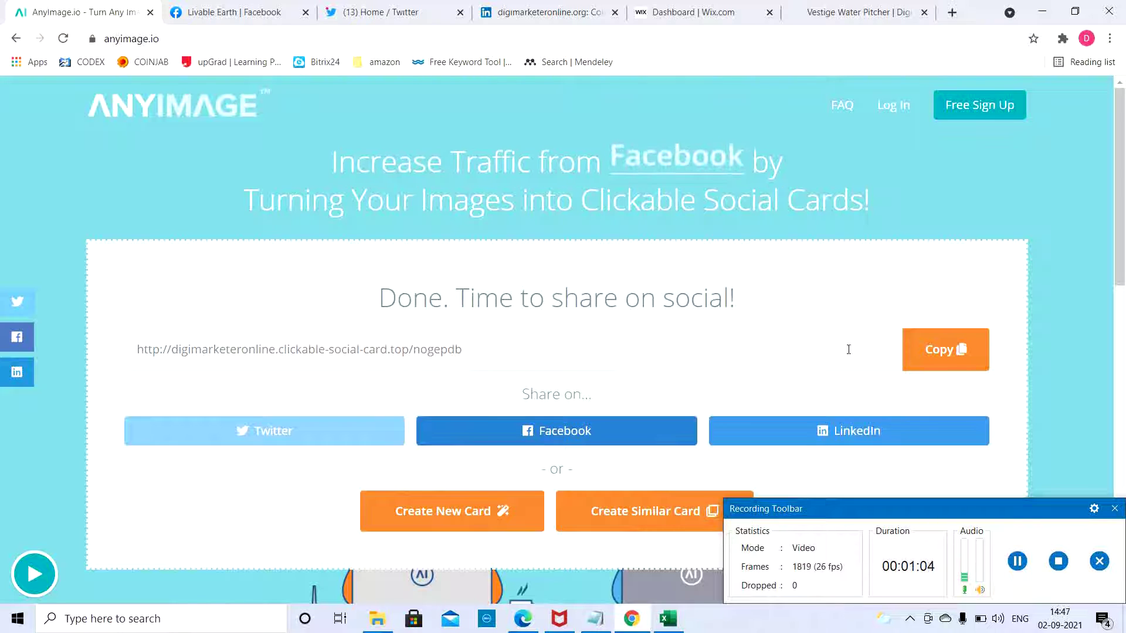
left_click(420, 511)
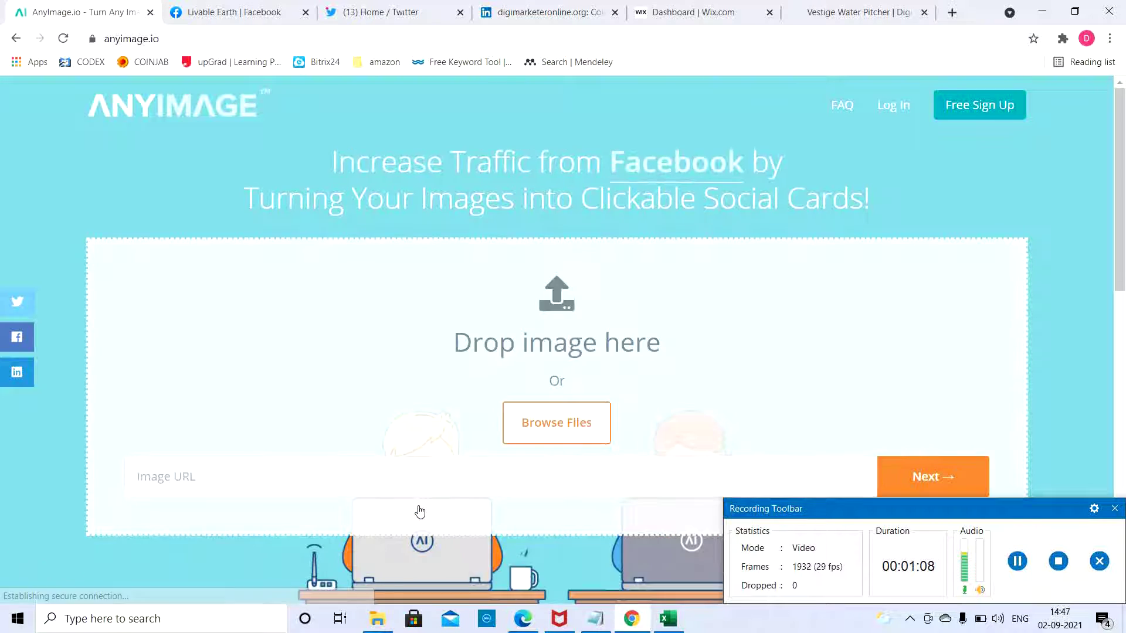
left_click(558, 425)
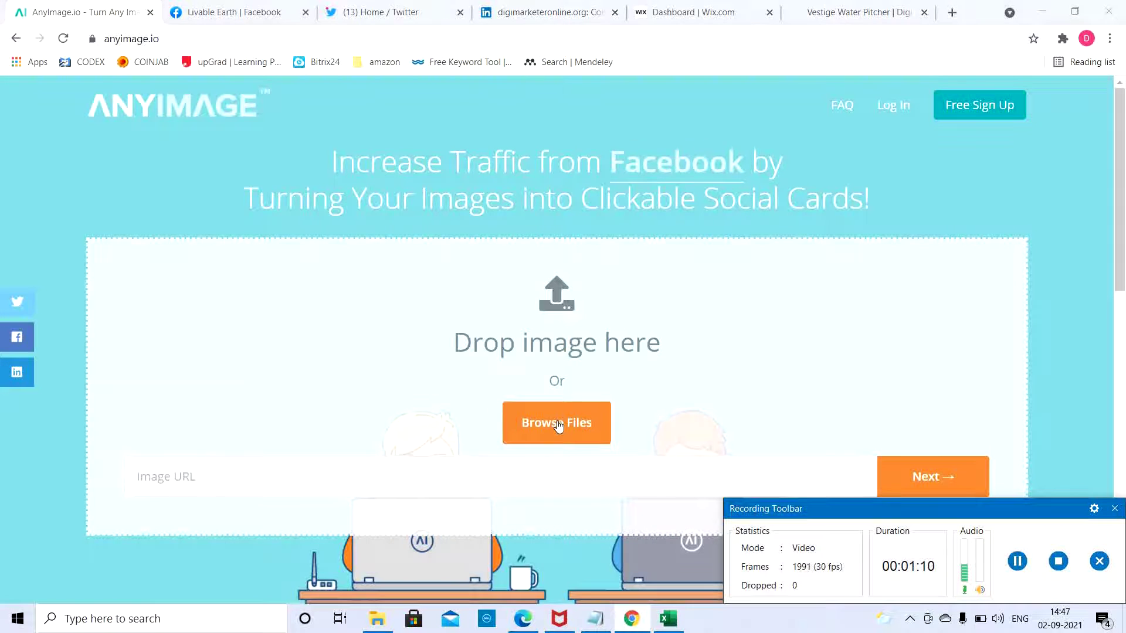
double_click(162, 261)
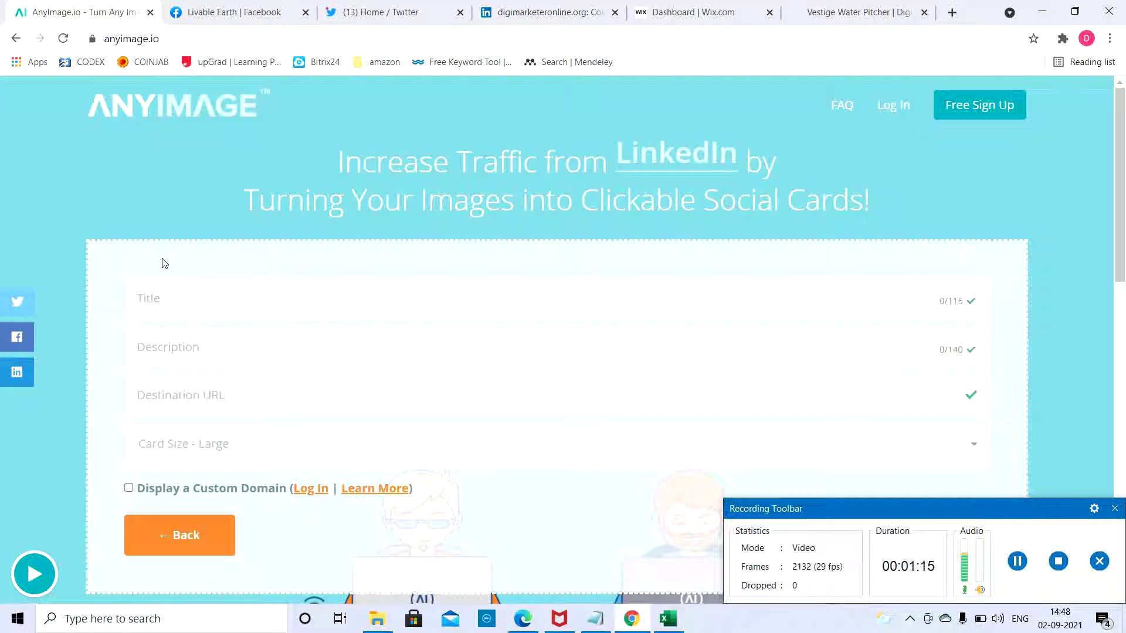
Title the card "Vestige Water Purifier" and describe it as "water purifier from vestige"
left_click(161, 300)
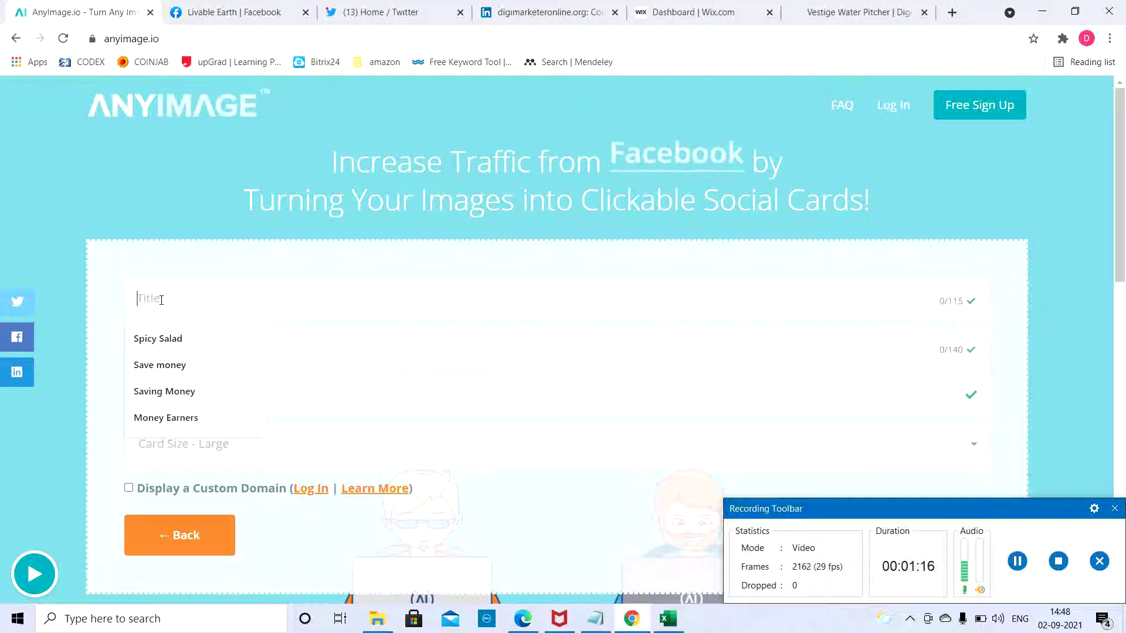
type("Ve")
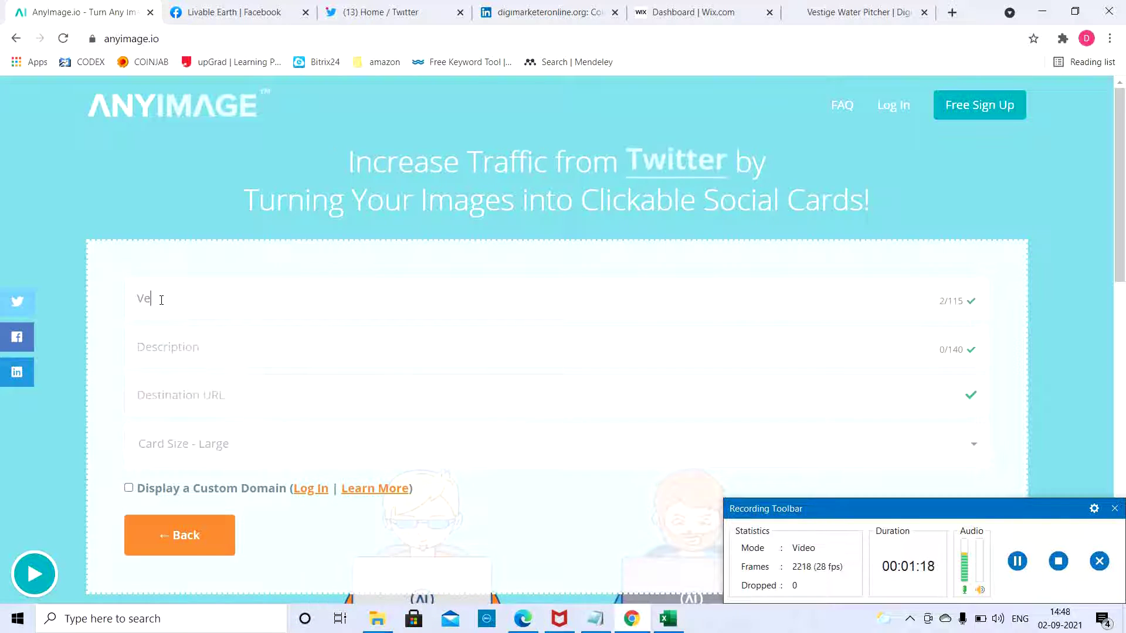
type("stige W")
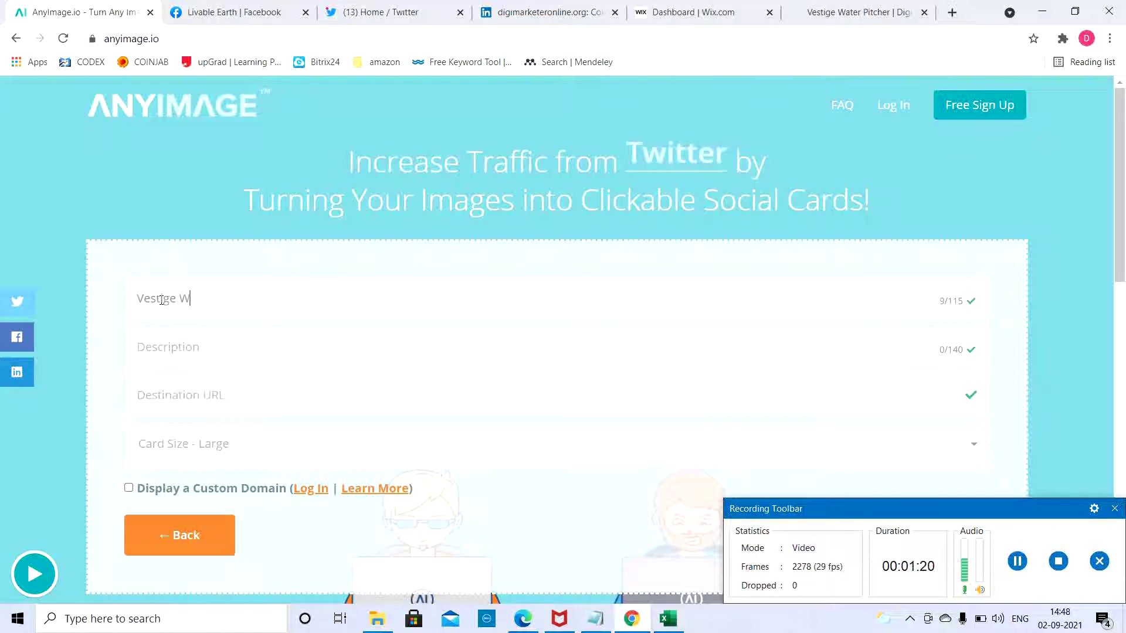
type("ater Pu")
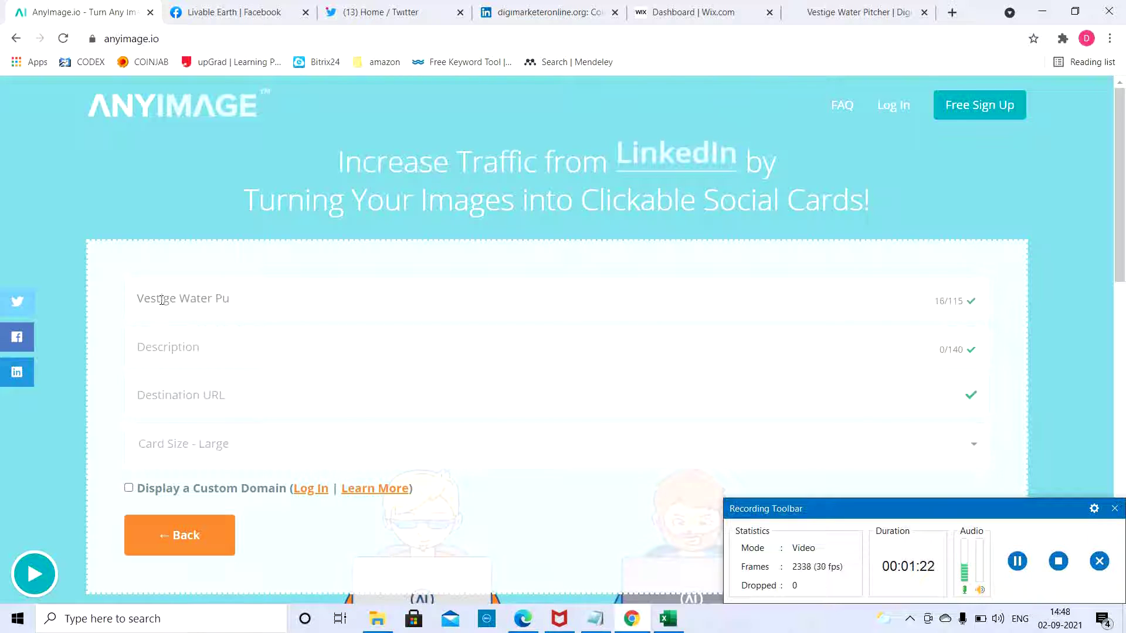
type("rifier")
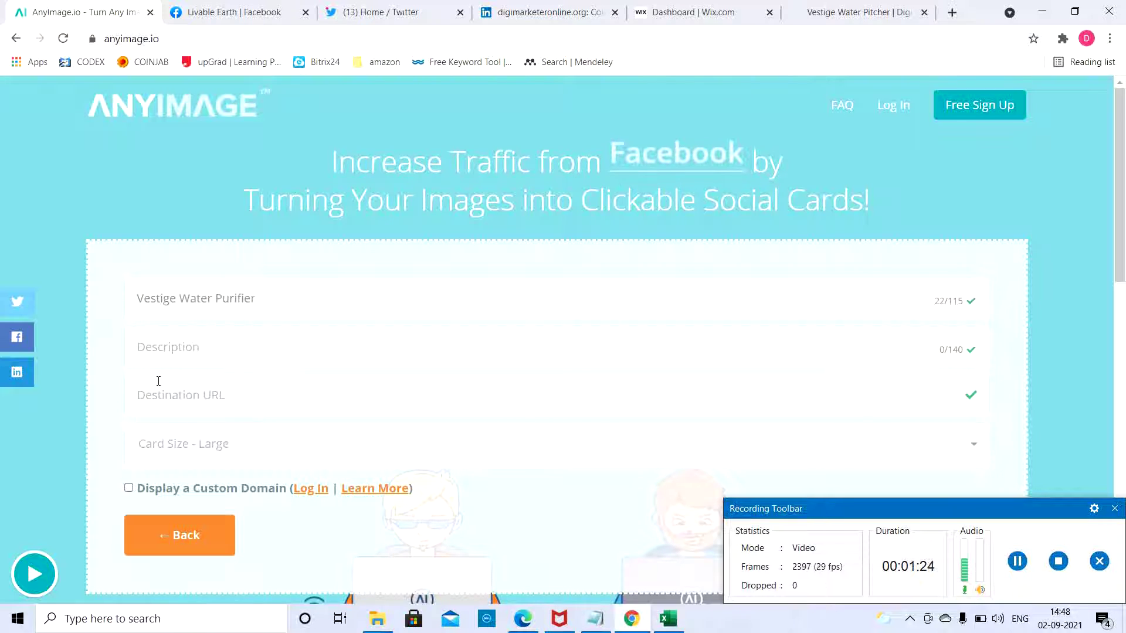
left_click(196, 351)
type("water ")
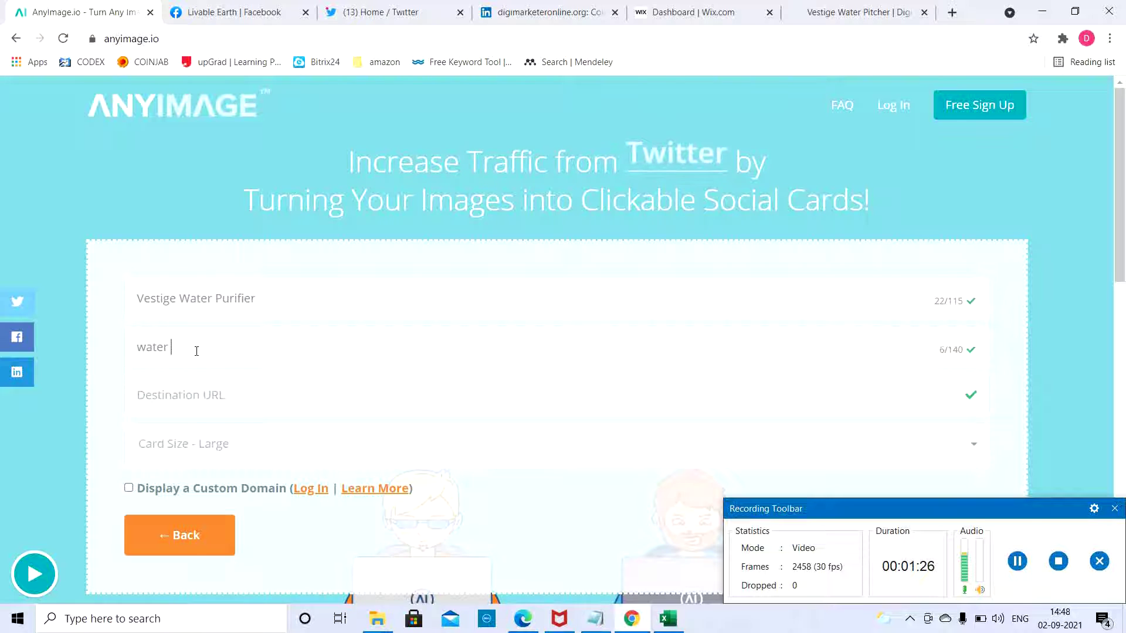
type("purifier f")
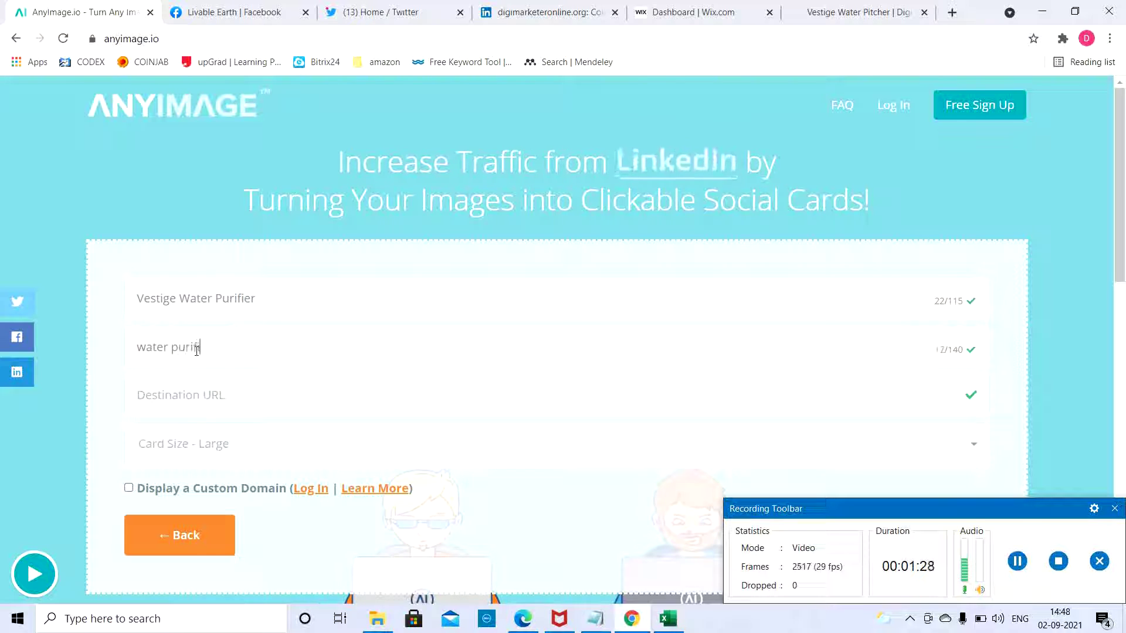
type("rom vestige")
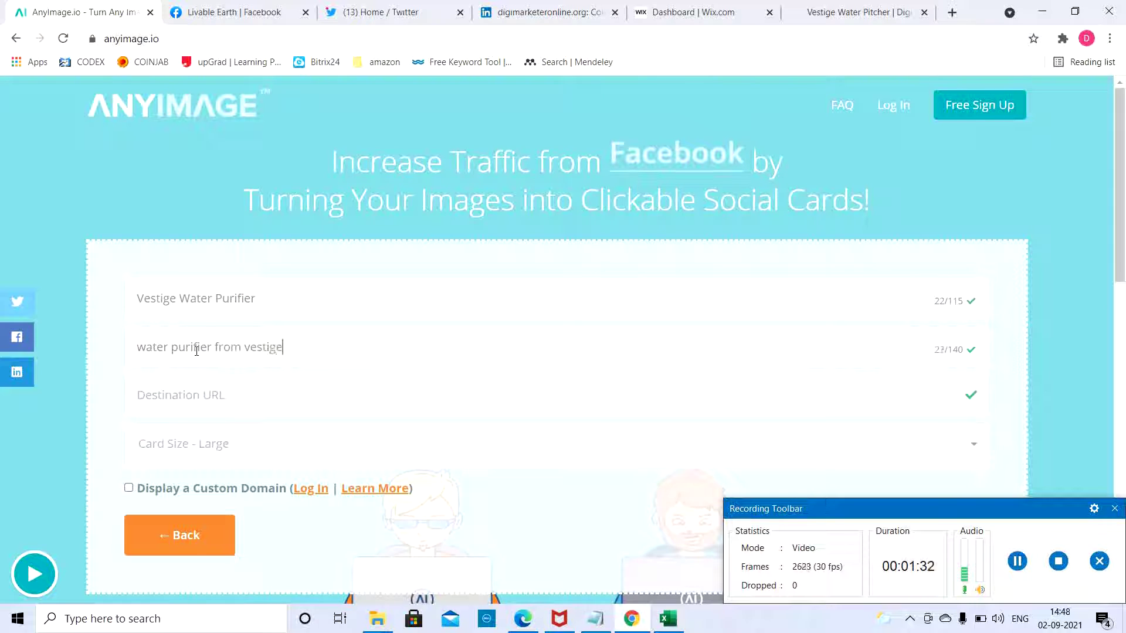
left_click(209, 395)
type("https://www.digimarketeronline.org/vestige-water-pitcher")
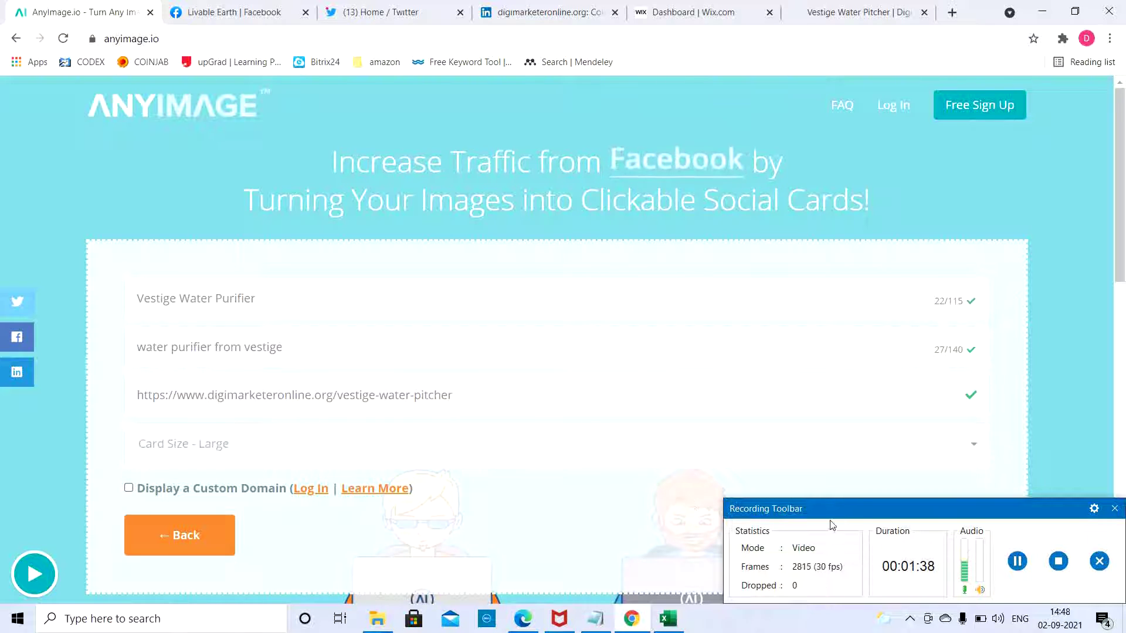
left_click_drag(840, 508, 855, 349)
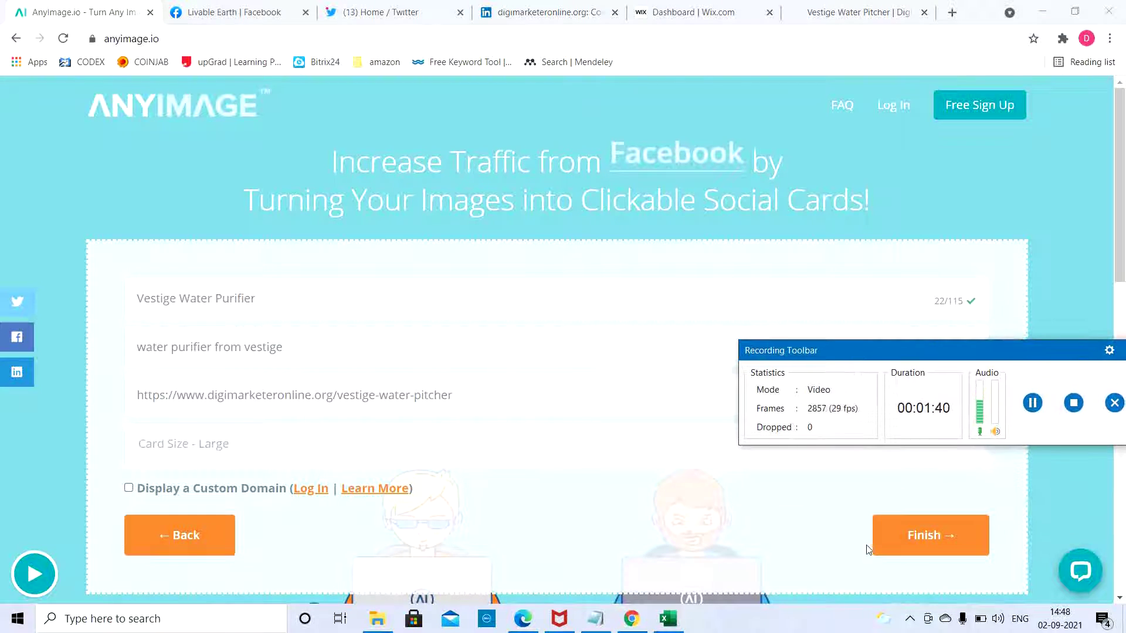
left_click(906, 542)
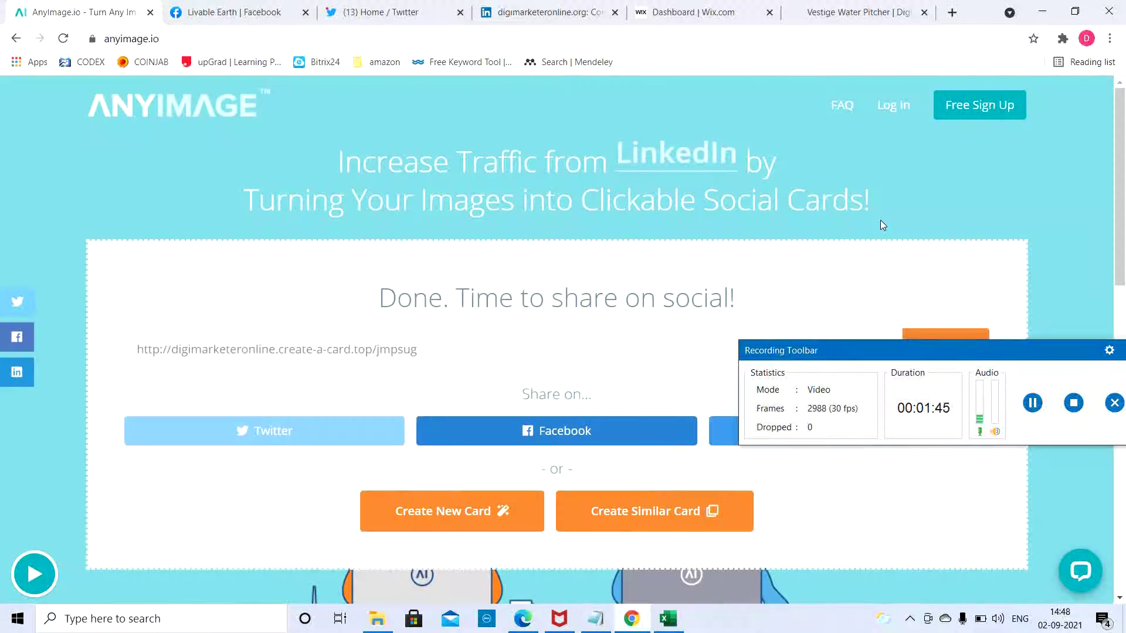
Copy the finished card's link and insert it into the Livable Earth post on Facebook
left_click_drag(826, 343, 849, 471)
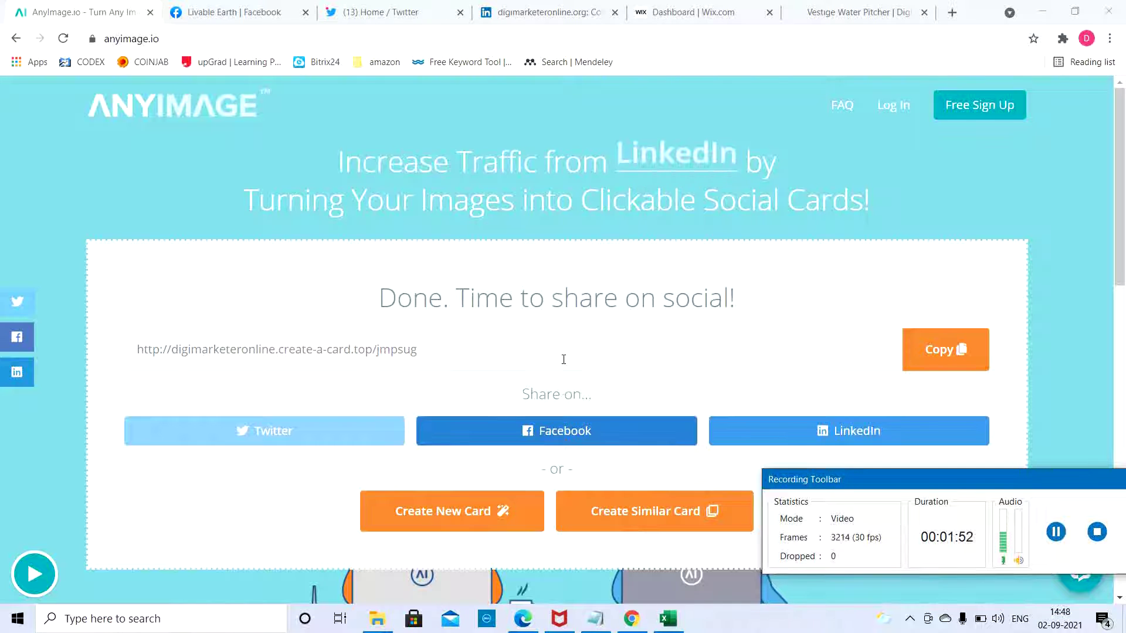
left_click(950, 355)
left_click(950, 355)
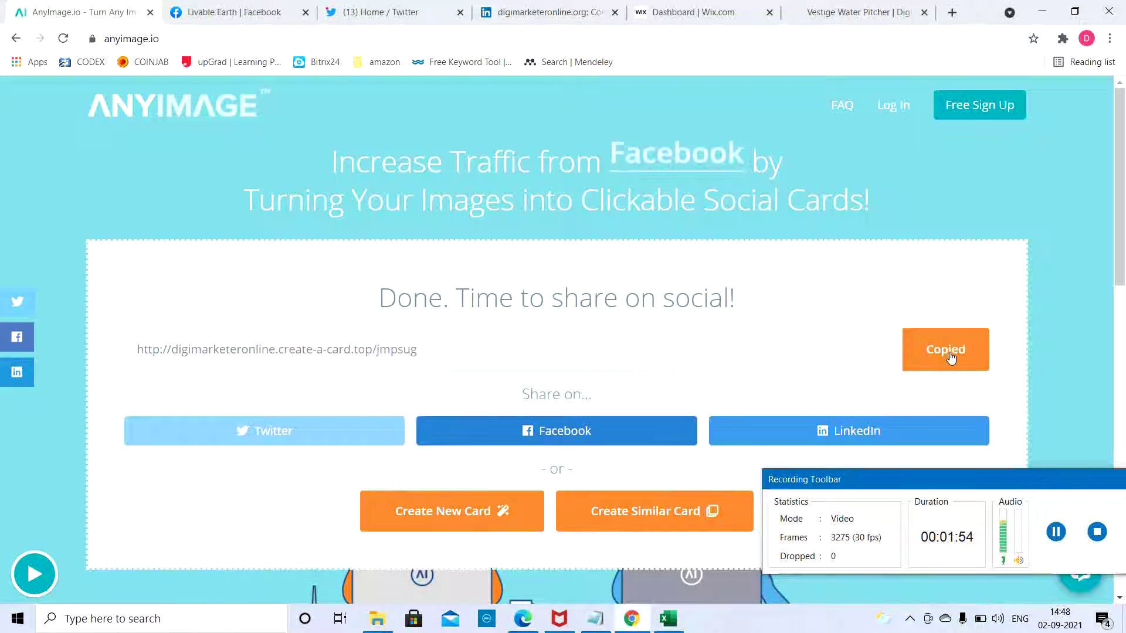
left_click(236, 12)
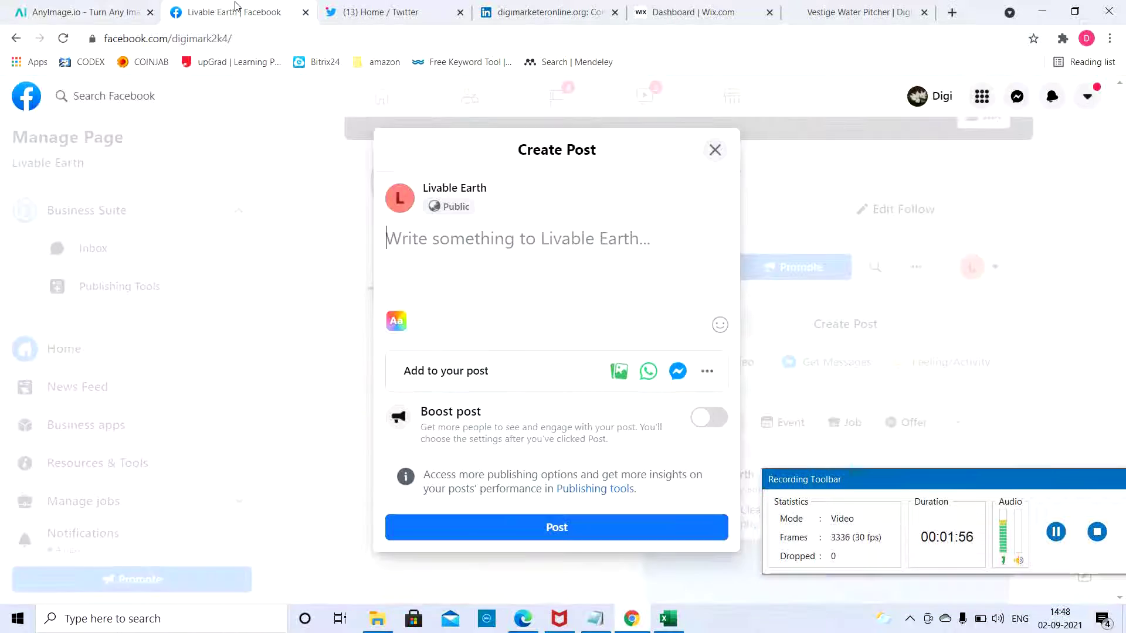
left_click(489, 267)
key("ctrl+v")
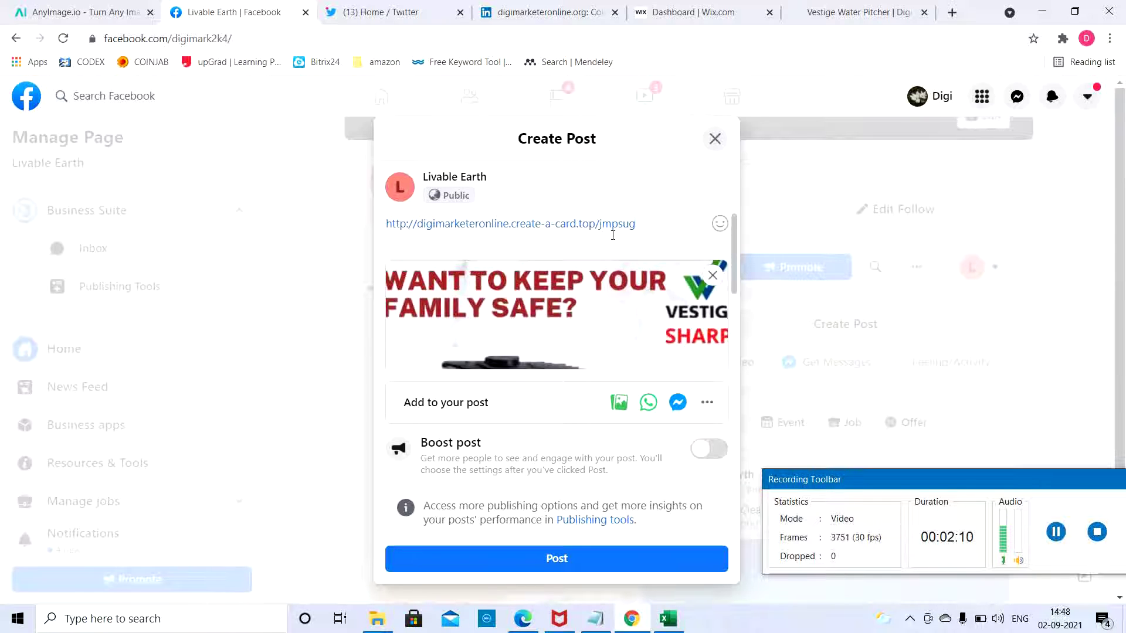
Publish the Facebook post and open the landing page through its image card
left_click(558, 566)
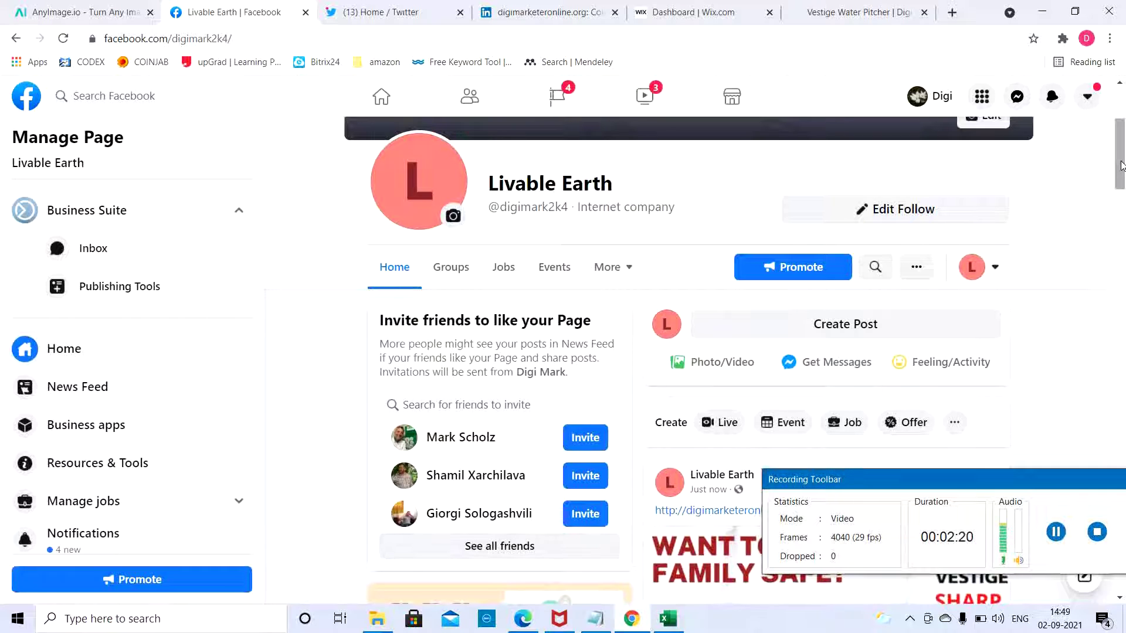
left_click_drag(1122, 166, 1121, 197)
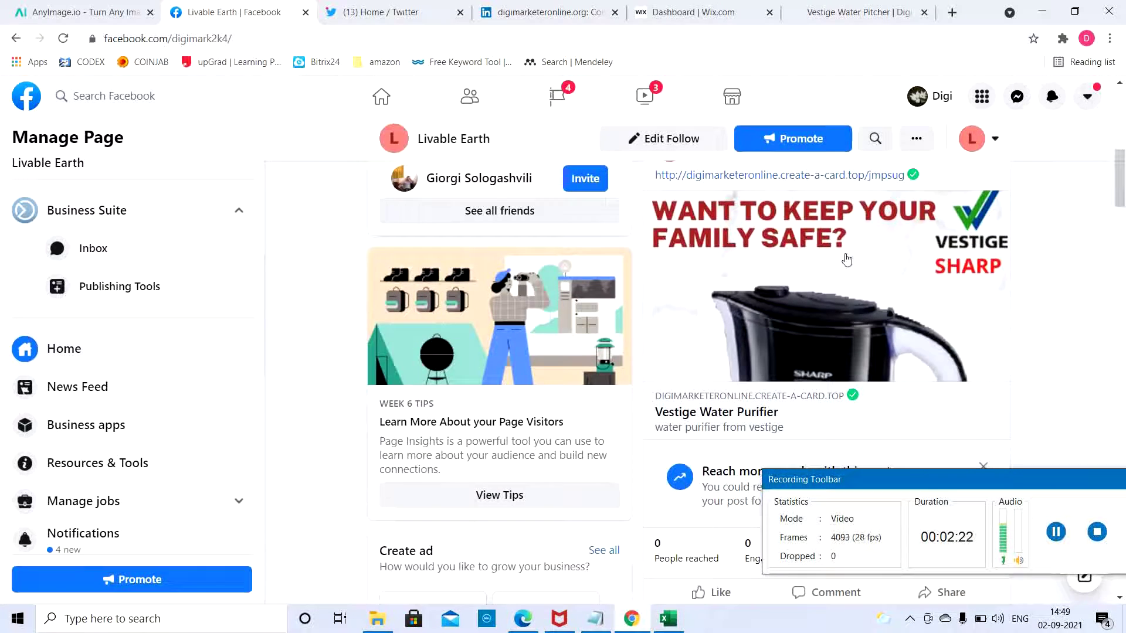
left_click(789, 257)
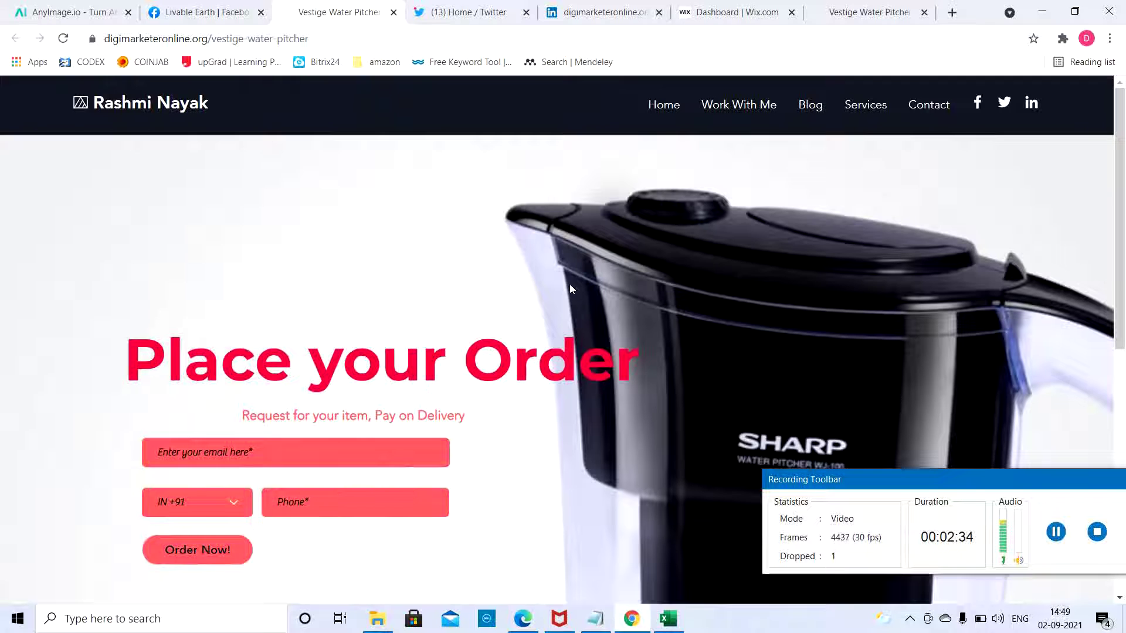
left_click(446, 18)
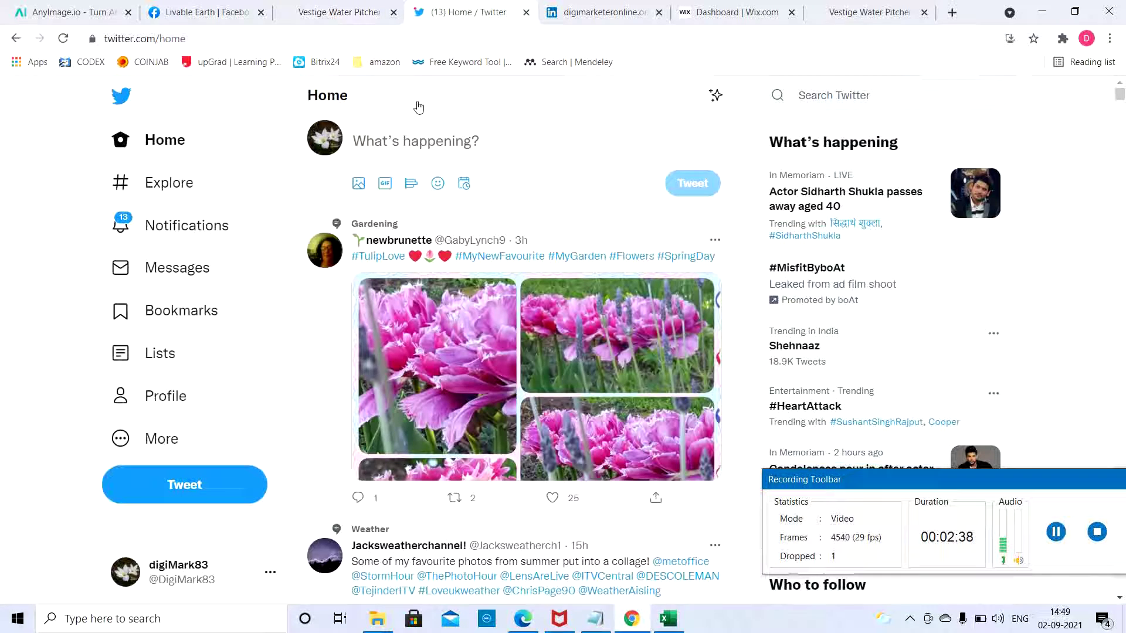
left_click(382, 139)
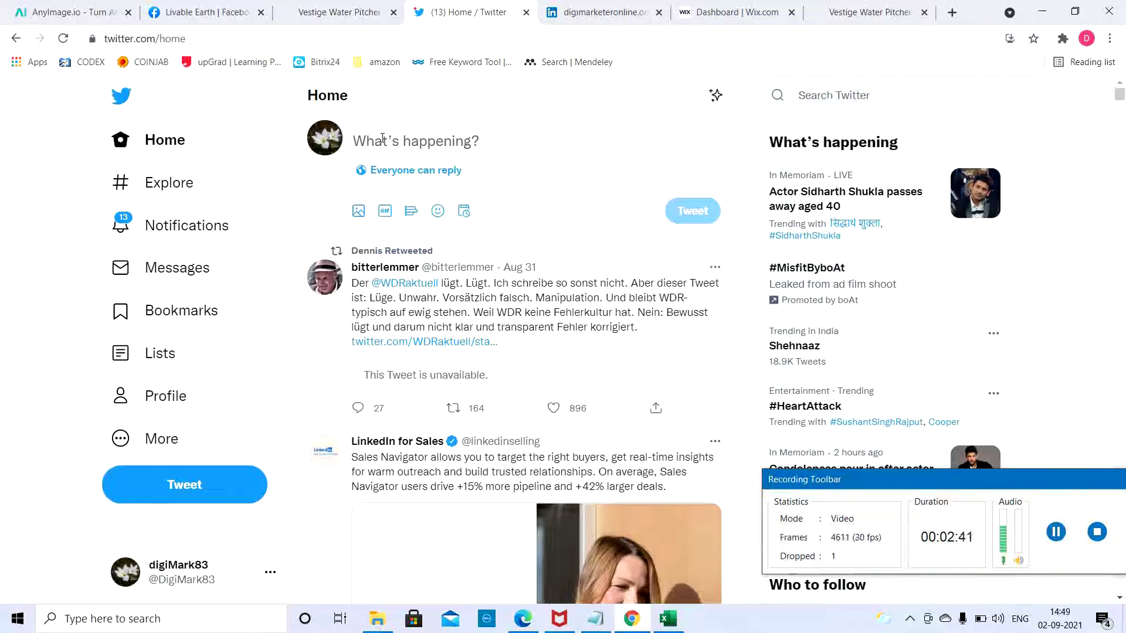
type("http://digimarketeronline.create-a-card.top/jmpsug")
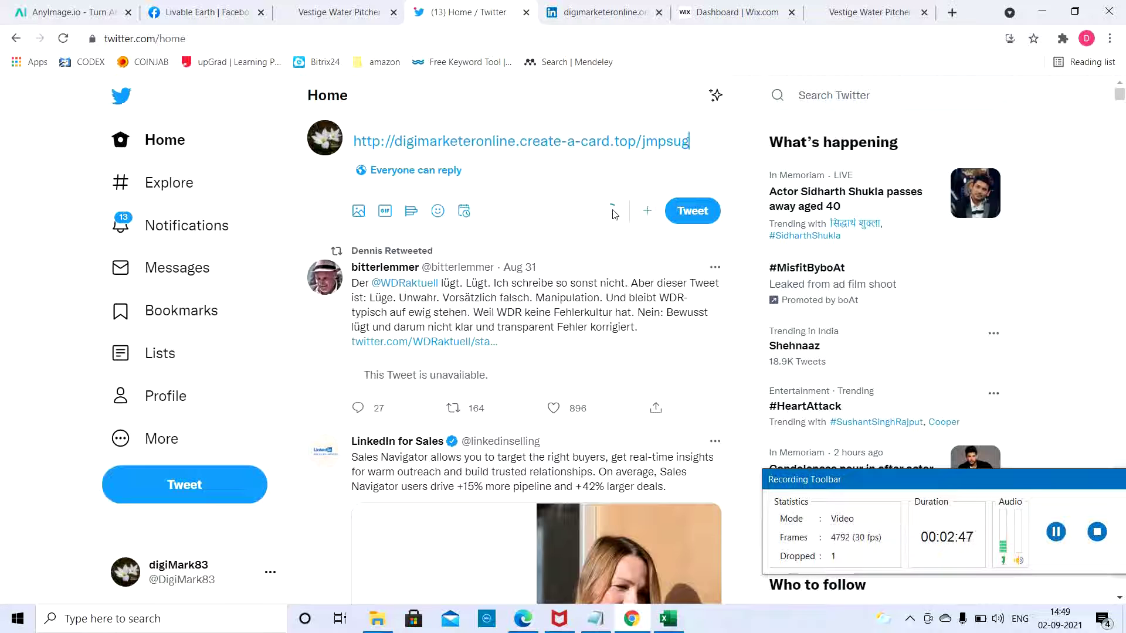
left_click(690, 214)
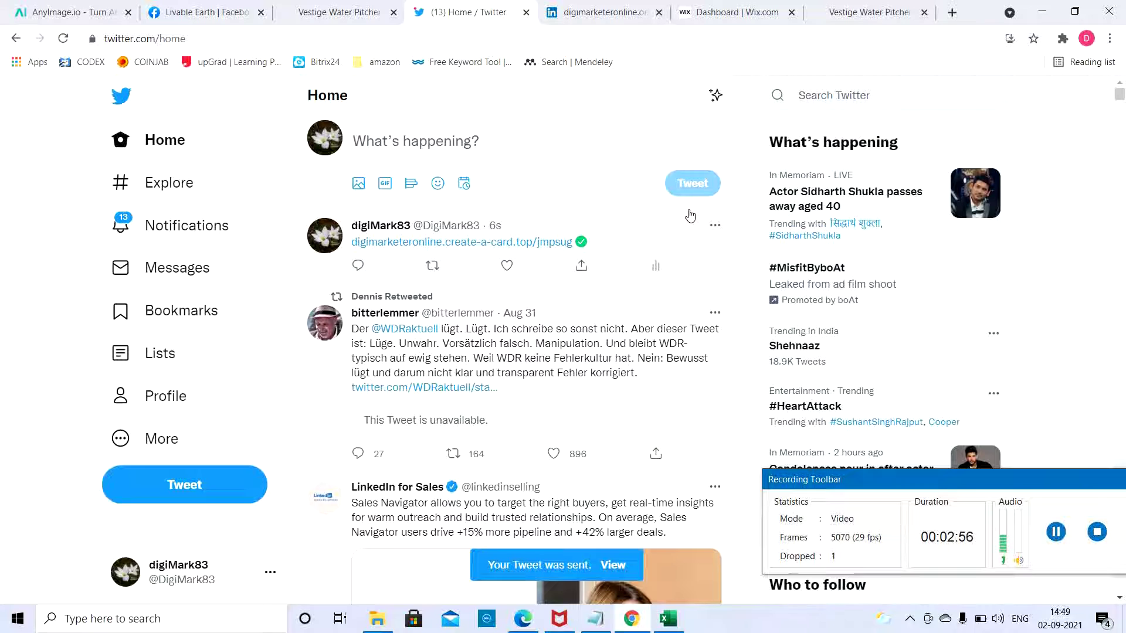
Delete the newly posted card-link tweet from the Twitter home feed
left_click(714, 229)
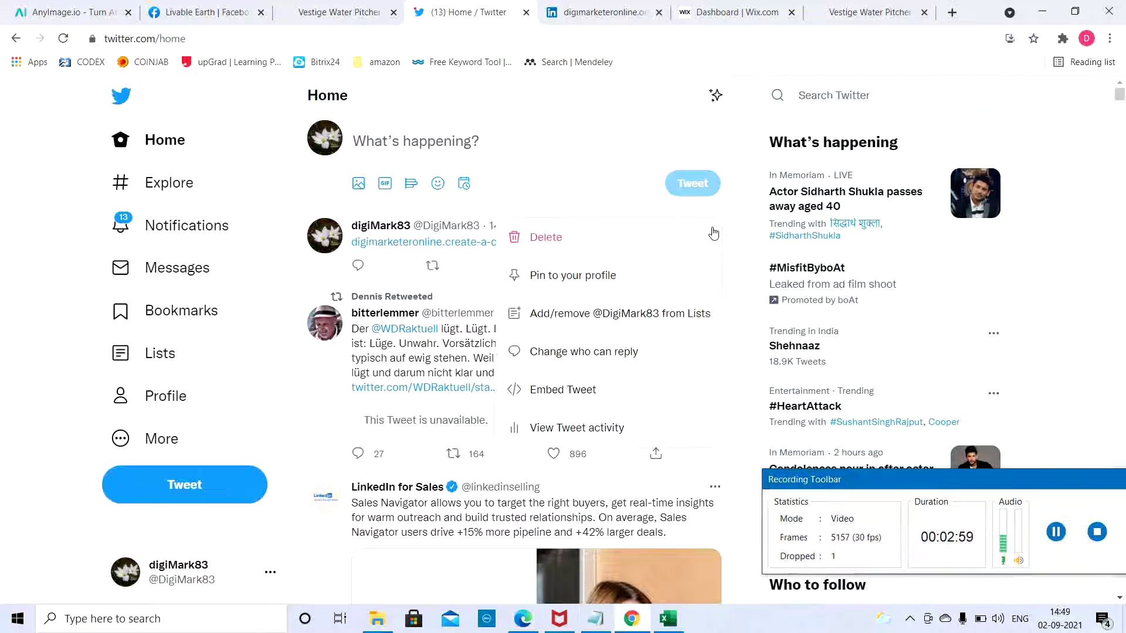
left_click(557, 239)
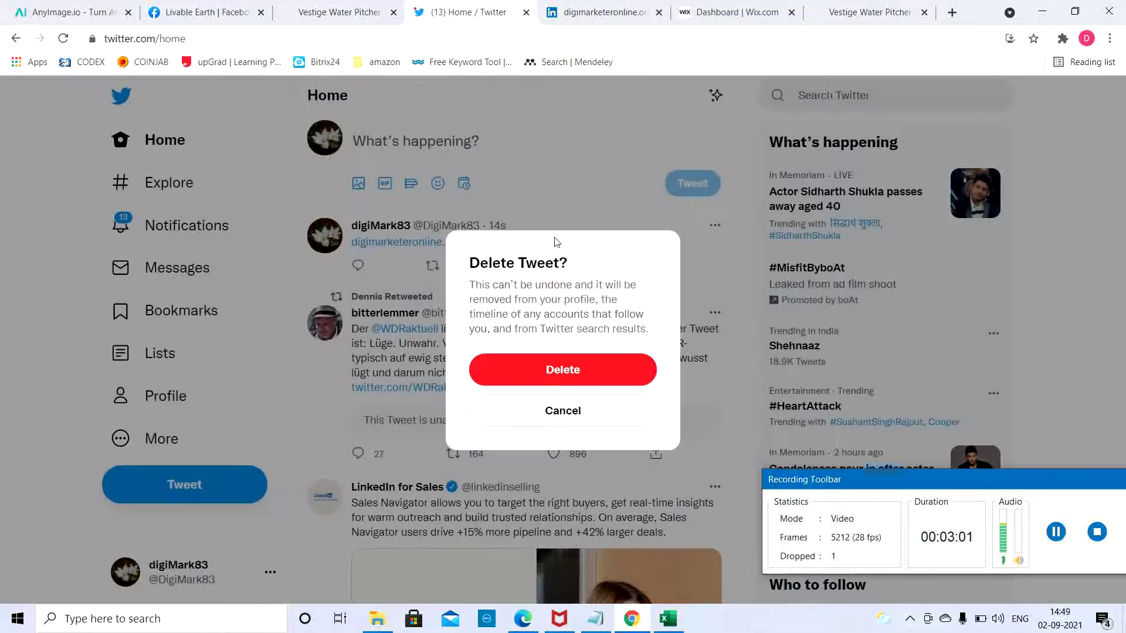
left_click(574, 368)
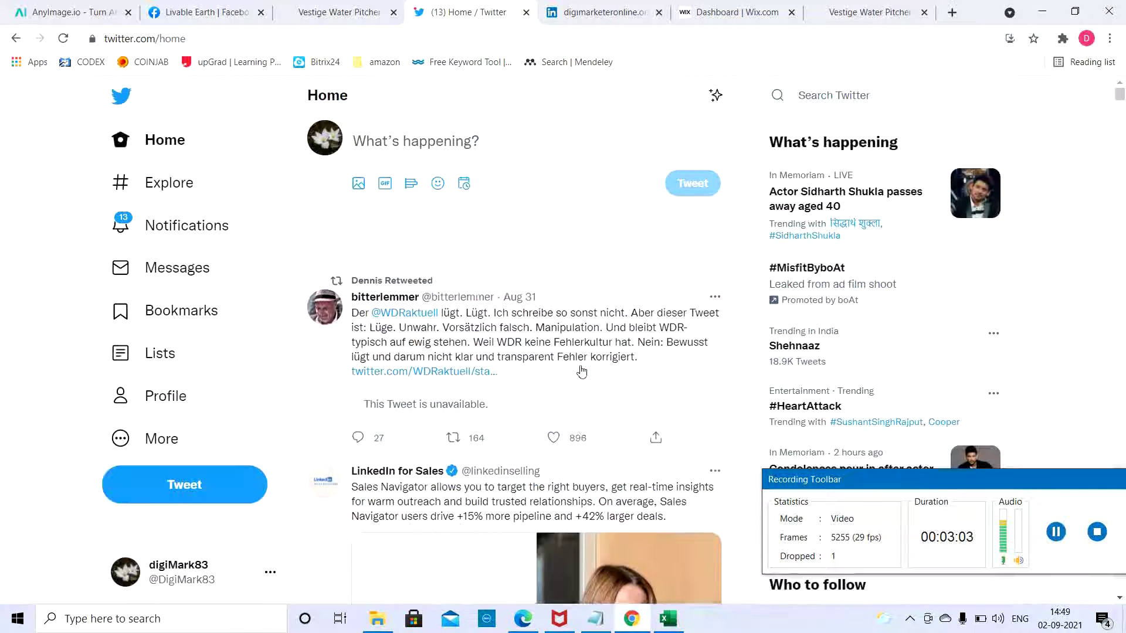
left_click(189, 485)
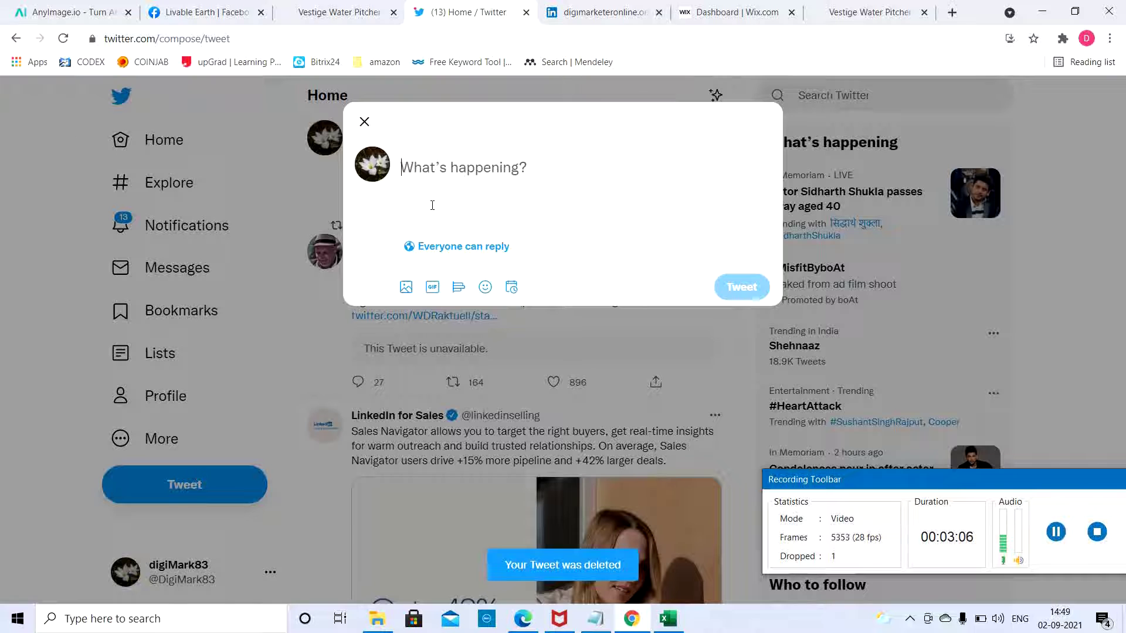
type("http://digimarketeronline.create-a-card.top/jmpsug")
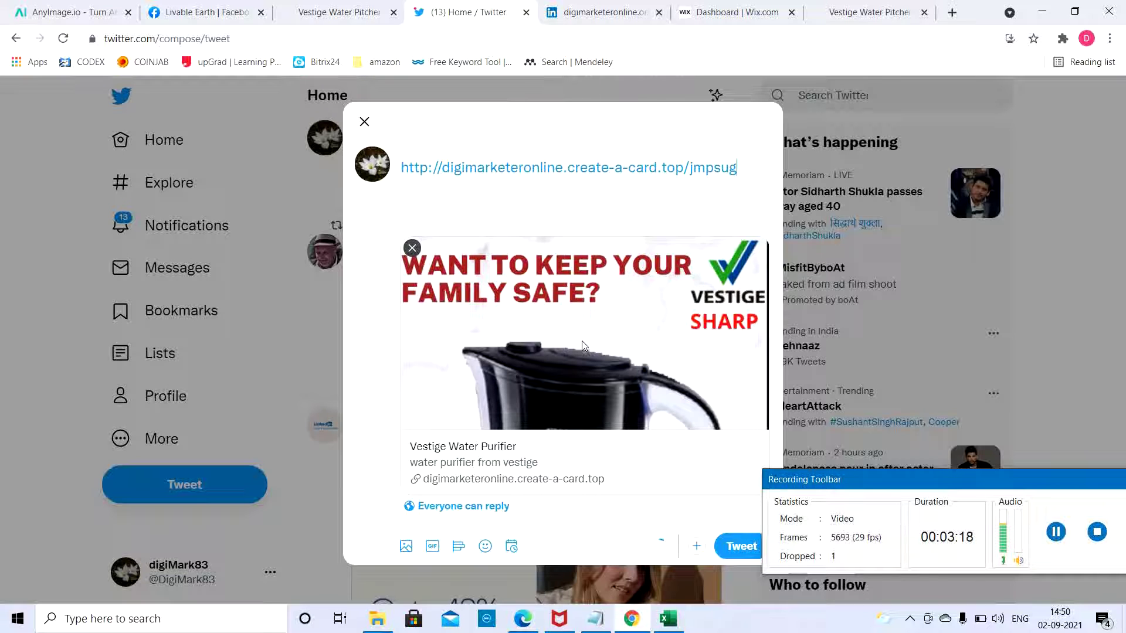
left_click(739, 545)
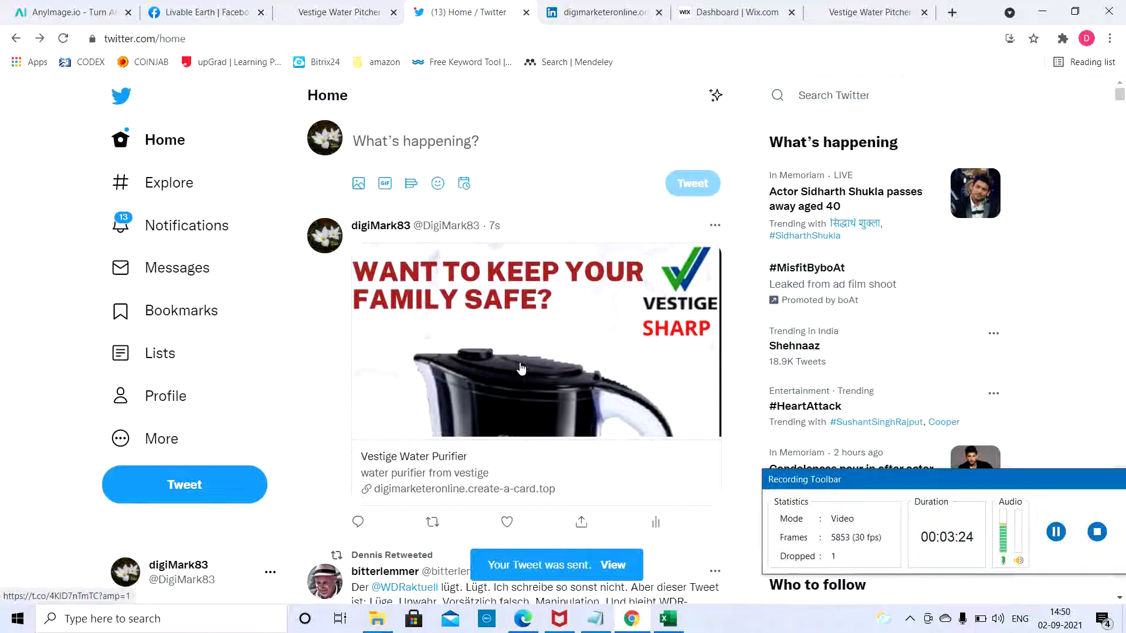
left_click(521, 368)
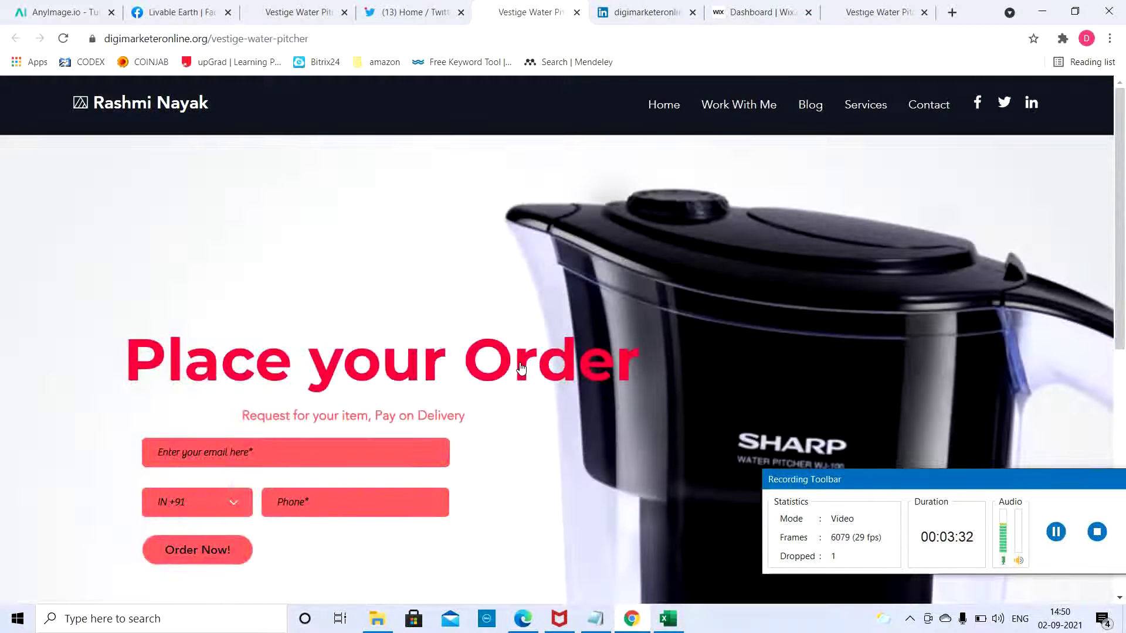
left_click(629, 9)
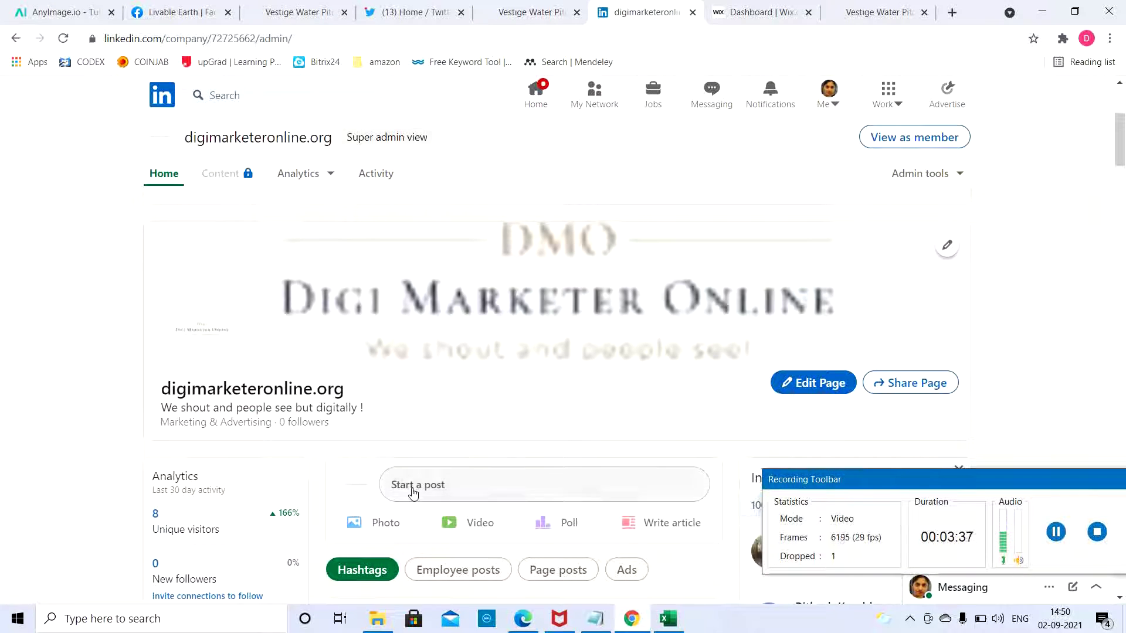
left_click(414, 493)
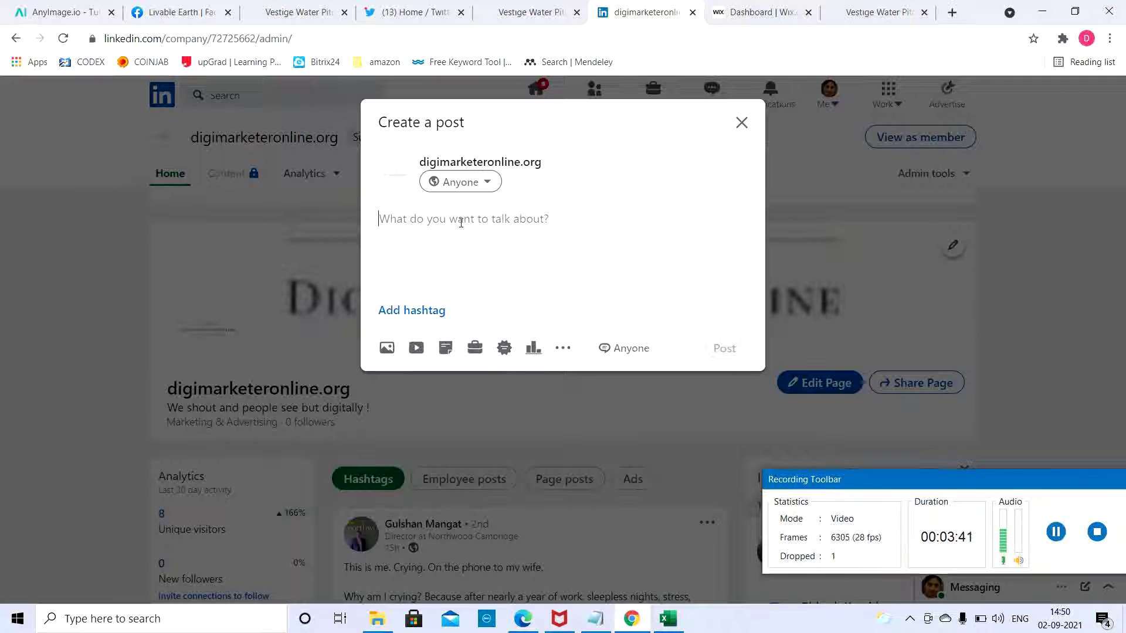
type("http://digimarketeronline.create-a-card.top/jmpsug")
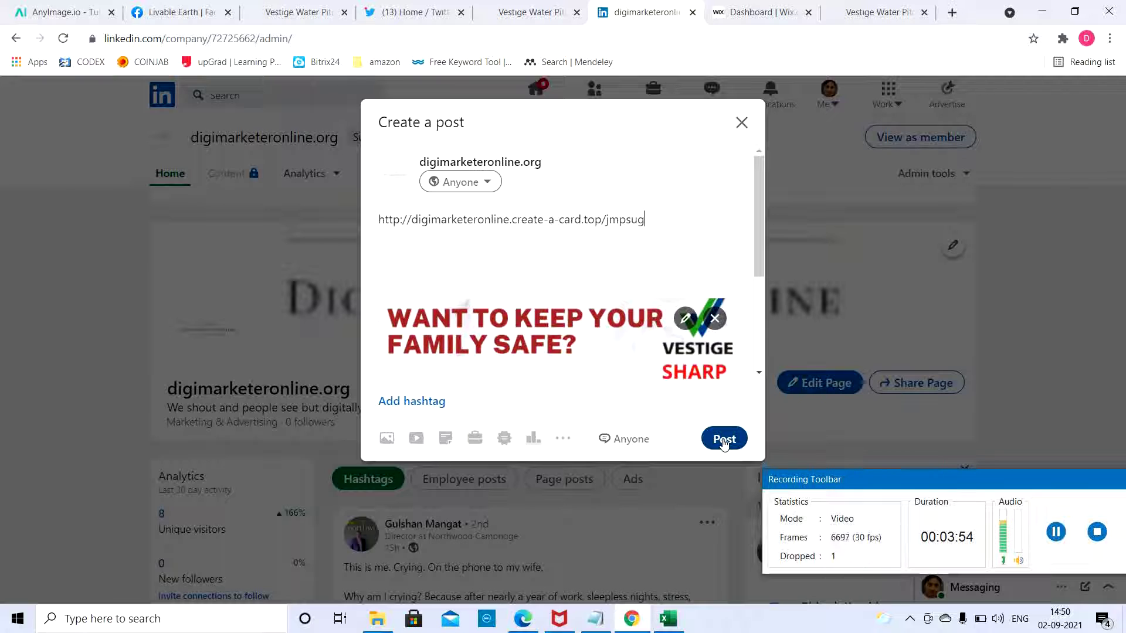
left_click(724, 440)
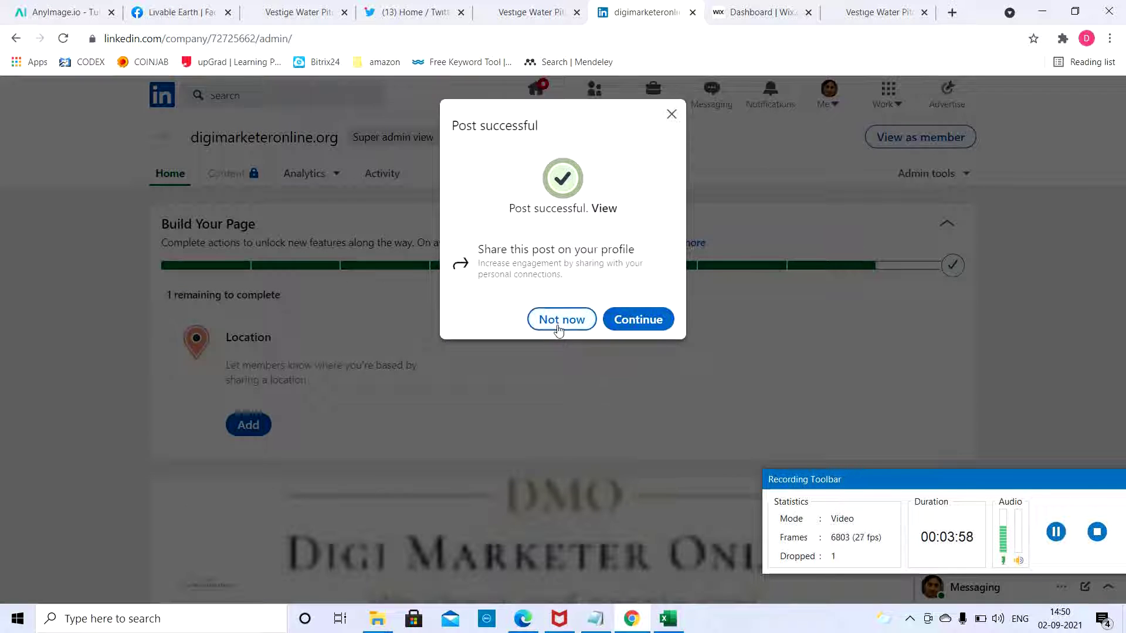
left_click(559, 319)
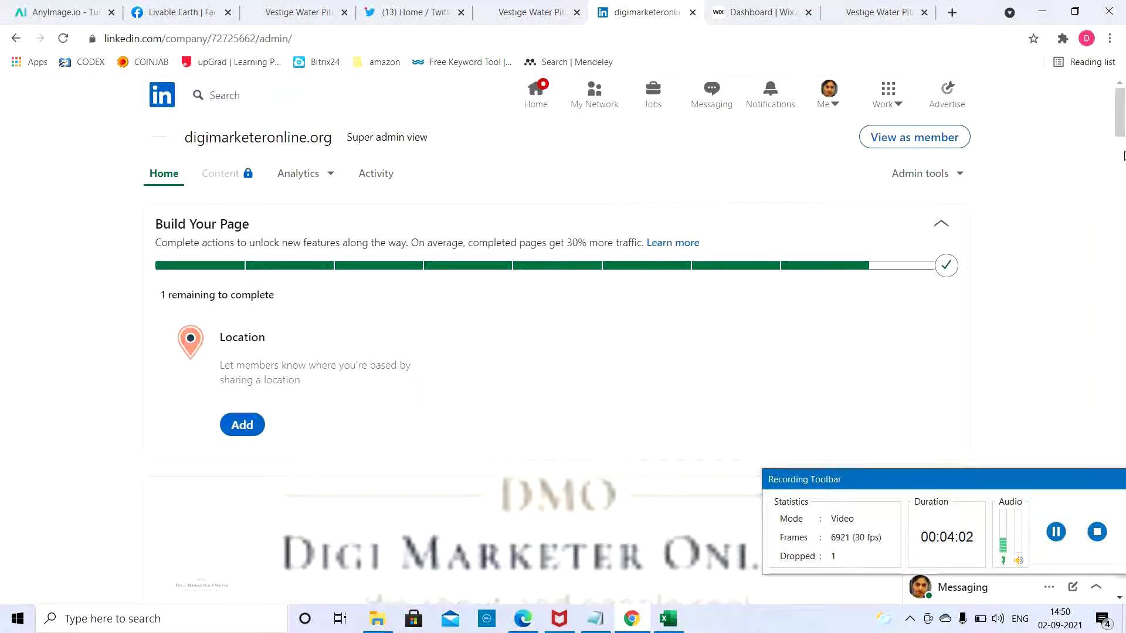
Open the landing page through the image card in the new LinkedIn post and return to AnyImage.io
left_click_drag(1120, 114, 1120, 173)
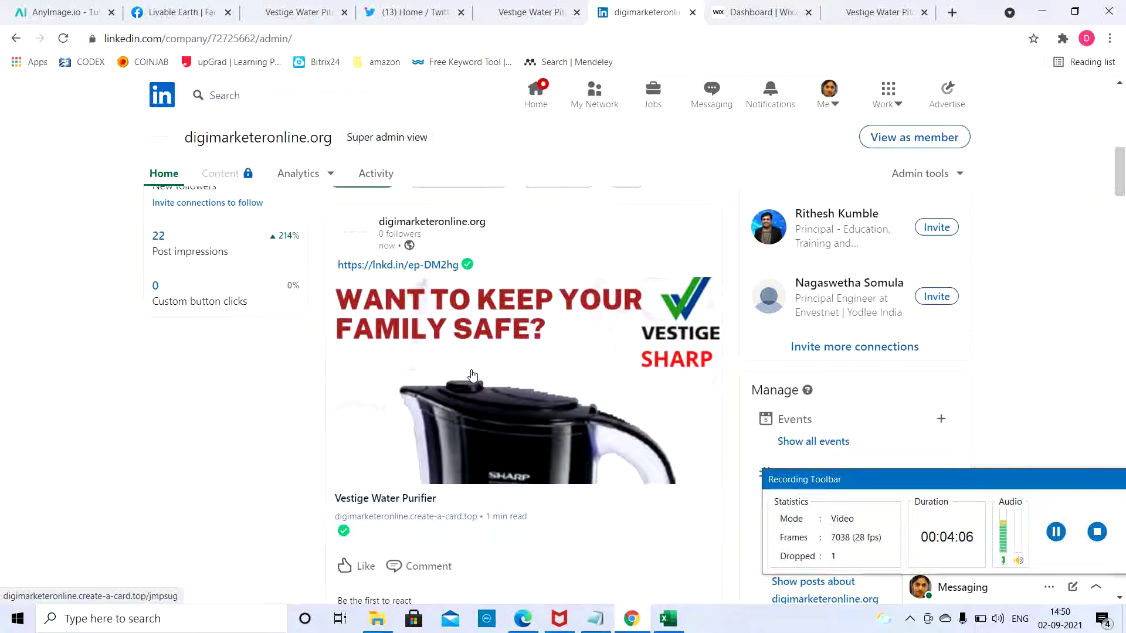
left_click(472, 376)
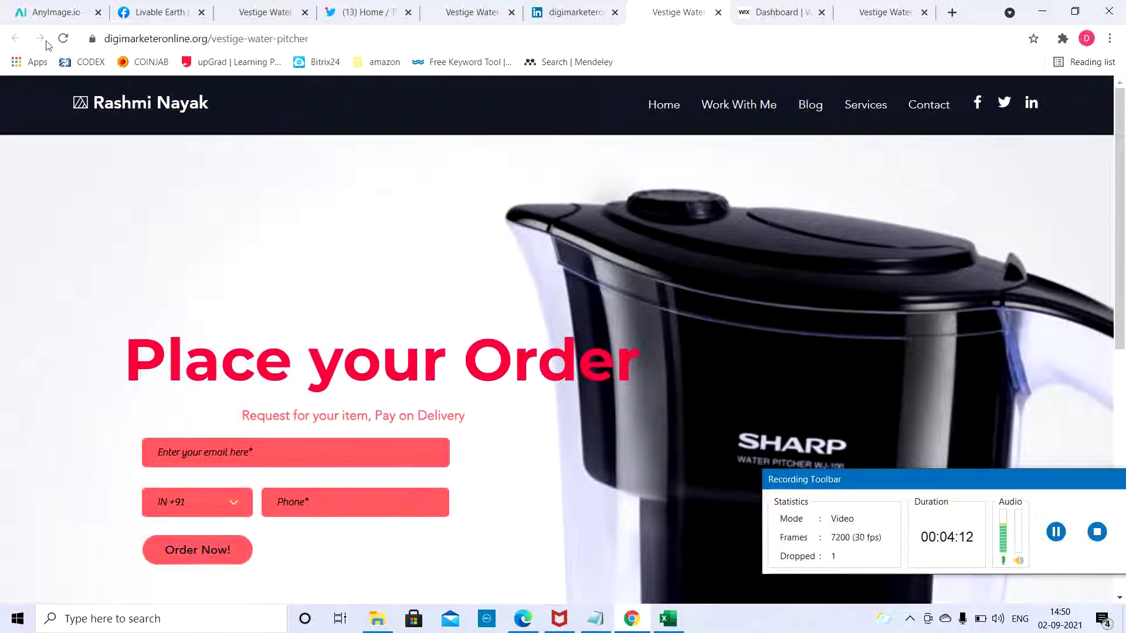
left_click(36, 15)
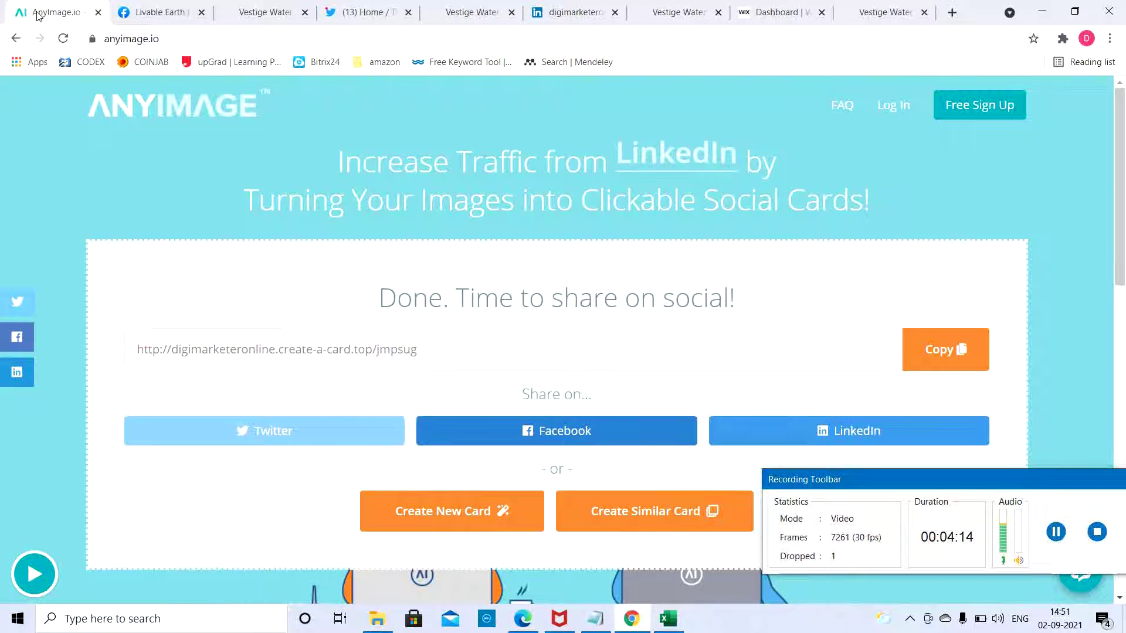